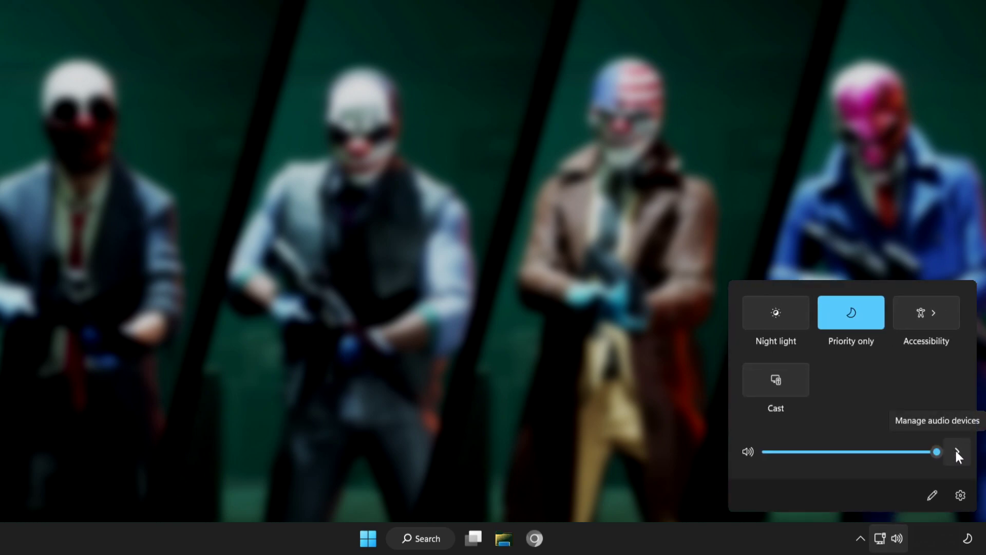
Step: Switch the Quick Settings sound output from CABLE Input to Speakers (High Definition Audio Device)
{"action": "left_click", "coordinate": [957, 455]}
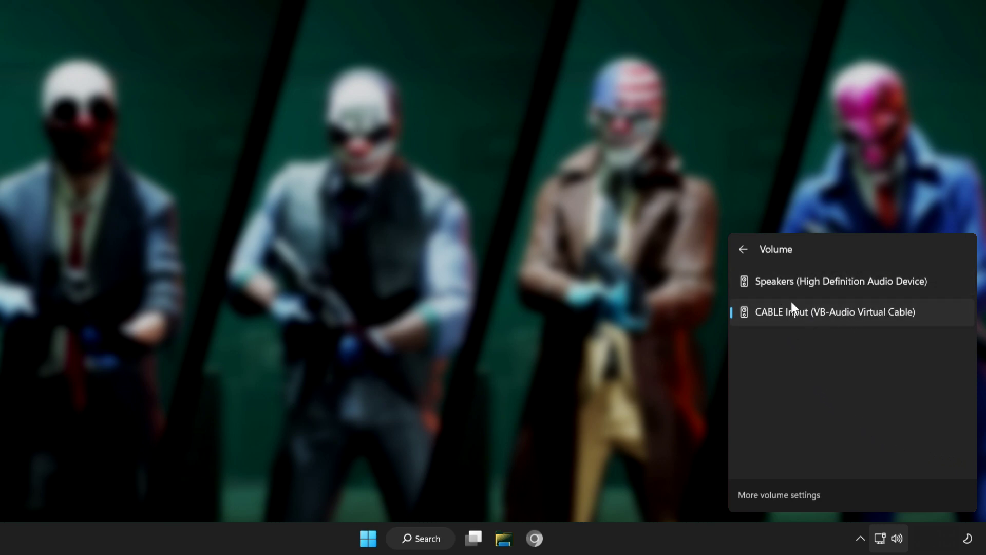
{"action": "left_click", "coordinate": [817, 287]}
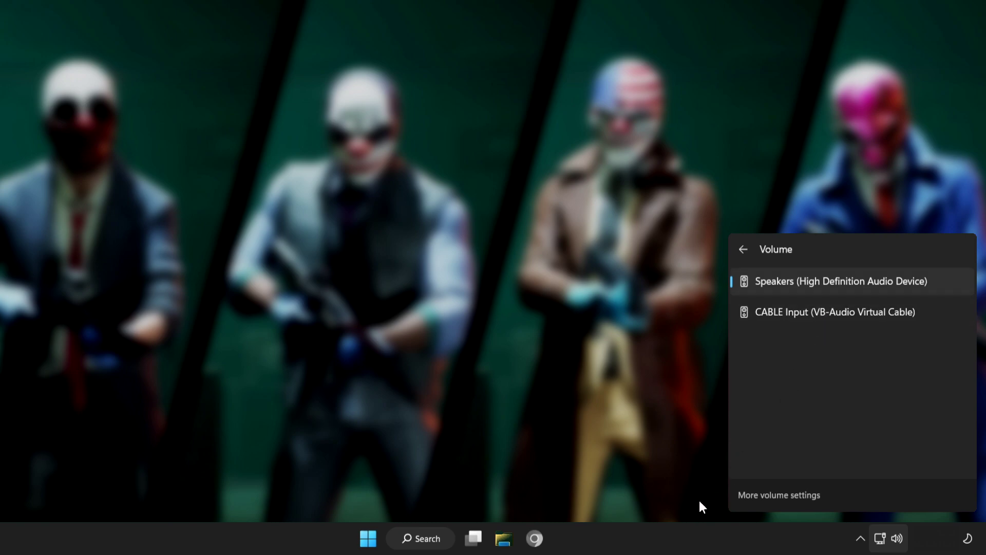
Step: Close the volume panel and restart the PC from the Start menu's Power options
{"action": "left_click", "coordinate": [291, 549]}
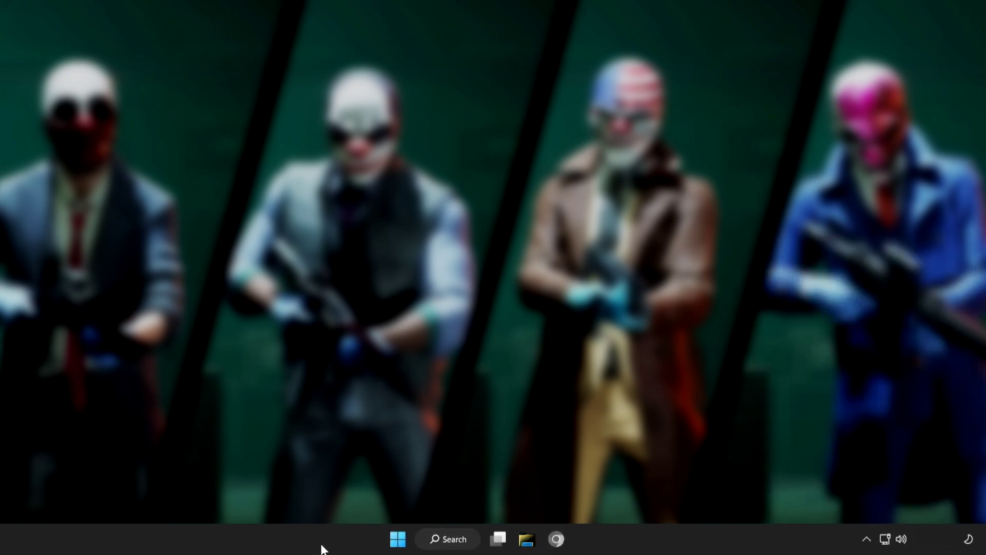
{"action": "left_click", "coordinate": [414, 542]}
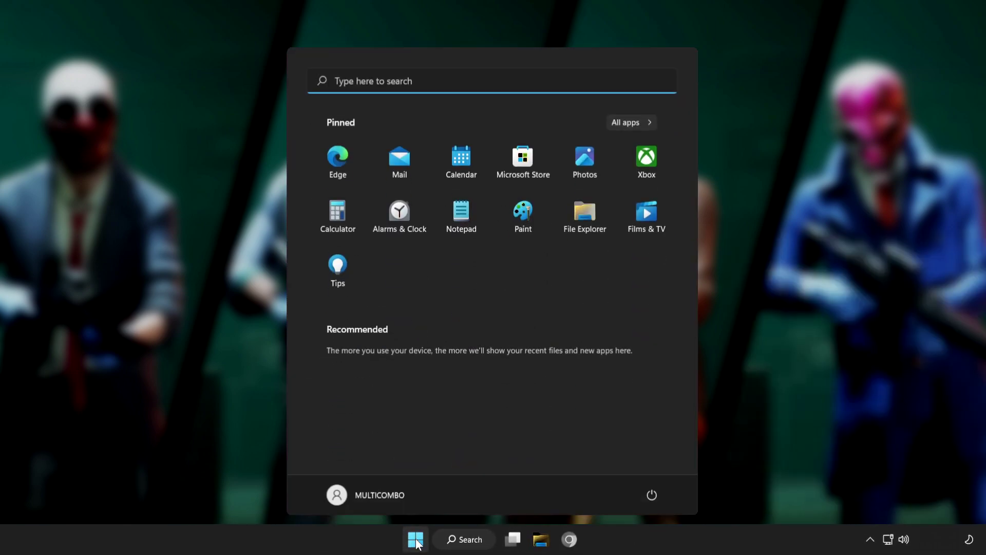
{"action": "left_click", "coordinate": [655, 493]}
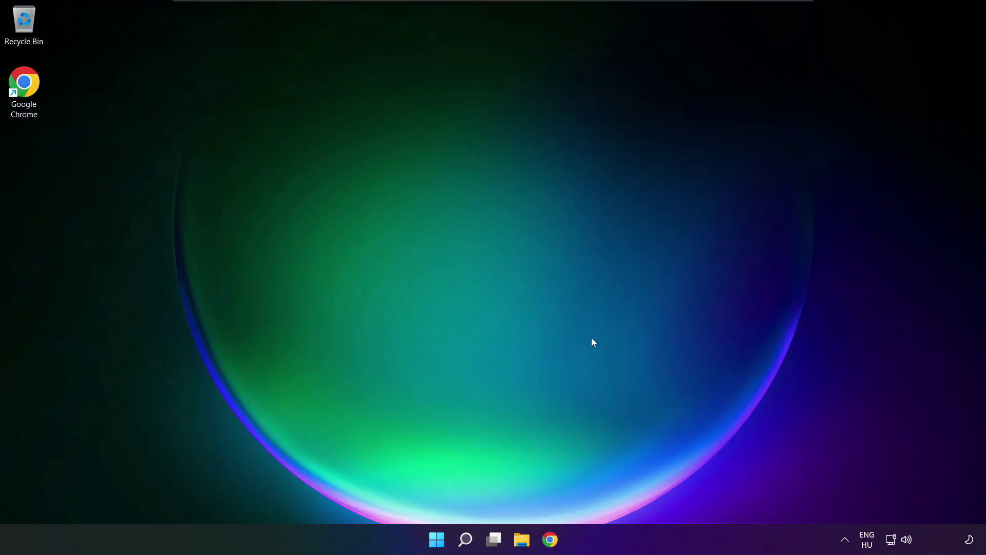
Step: Keep Speakers as output at volume 100 and scroll the Sound page to Advanced options
{"action": "left_click", "coordinate": [906, 540]}
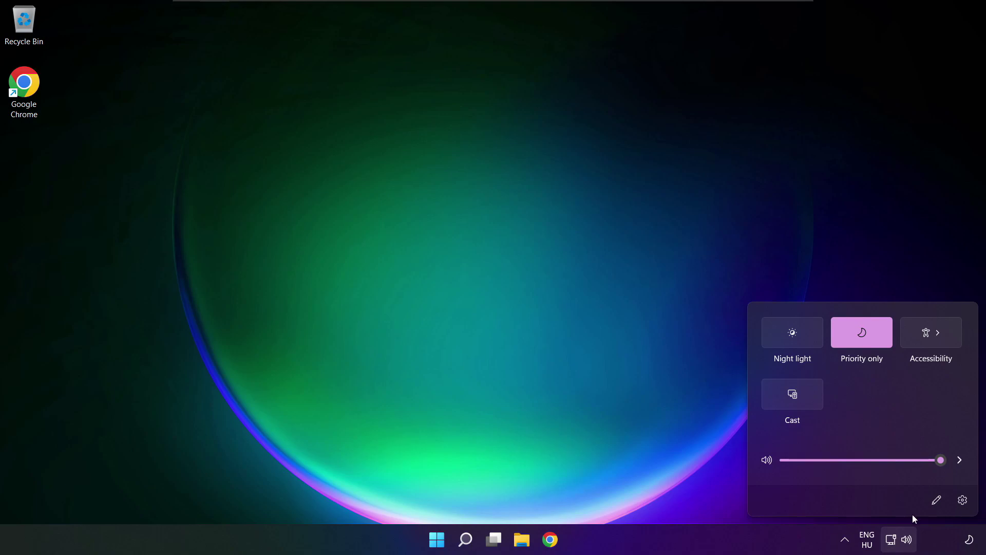
{"action": "left_click", "coordinate": [962, 461]}
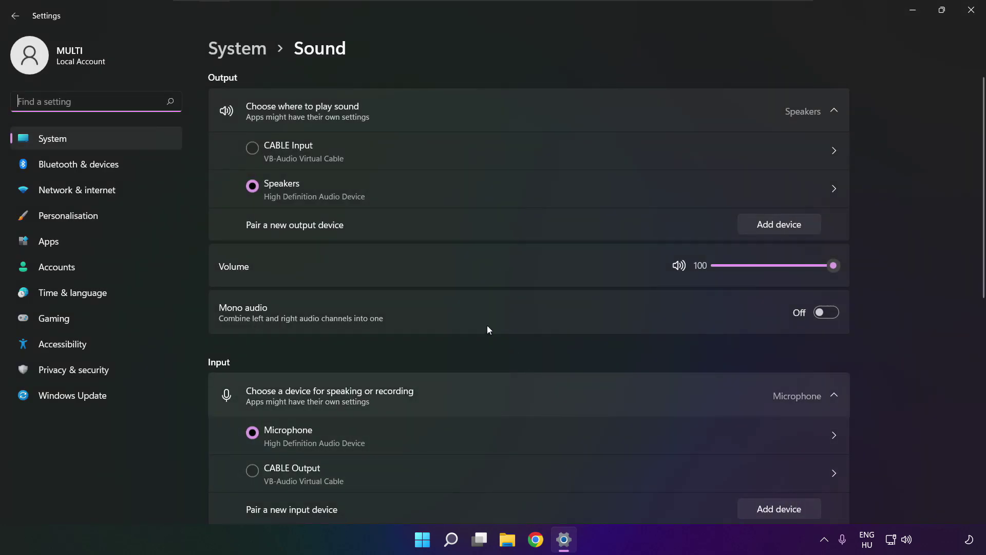
{"action": "left_click", "coordinate": [263, 186]}
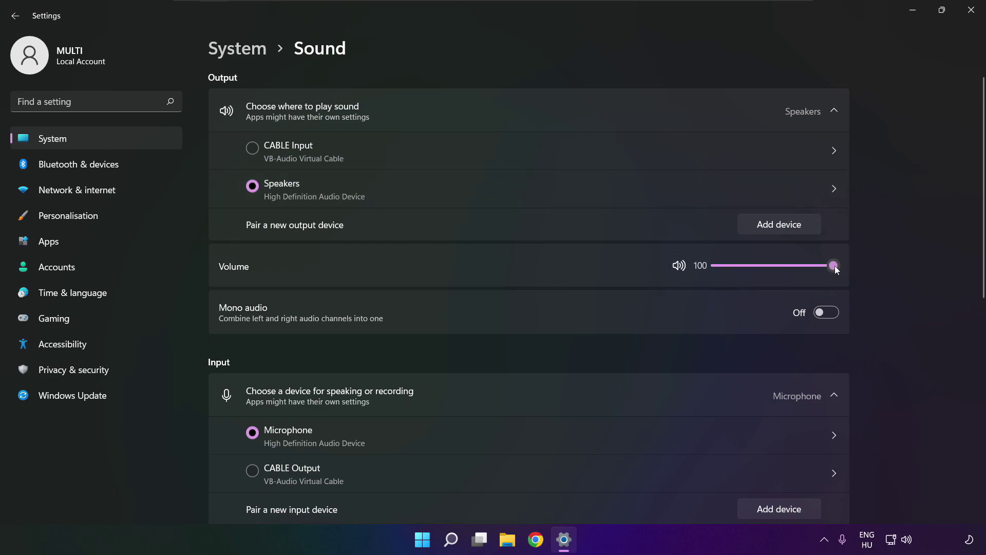
{"action": "mouse_move", "coordinate": [835, 266]}
{"action": "left_mouse_down"}
{"action": "mouse_move", "coordinate": [782, 263]}
{"action": "mouse_move", "coordinate": [850, 265]}
{"action": "left_mouse_up"}
{"action": "scroll", "coordinate": [981, 338], "scroll_direction": "down", "scroll_amount": 3}
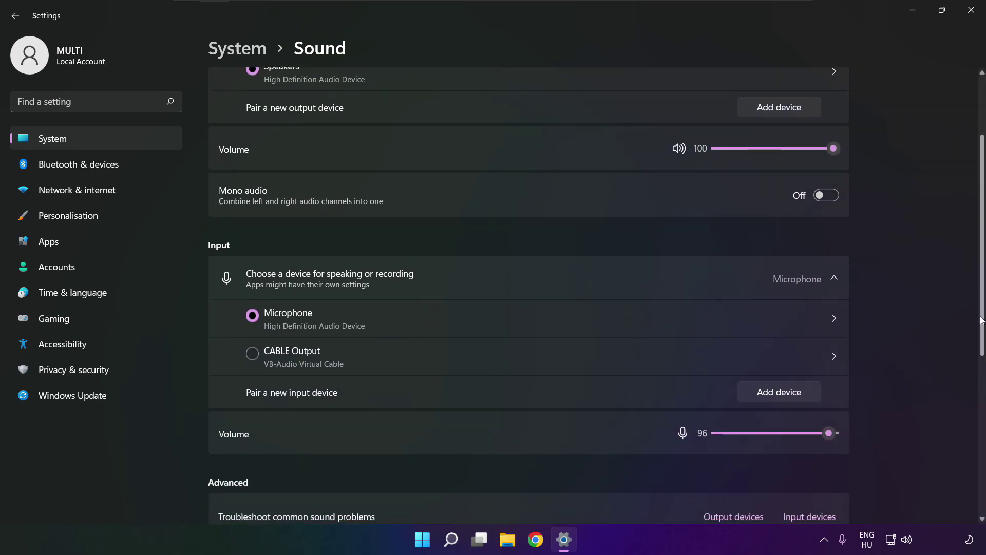
{"action": "left_click_drag", "start_coordinate": [981, 338], "coordinate": [978, 434]}
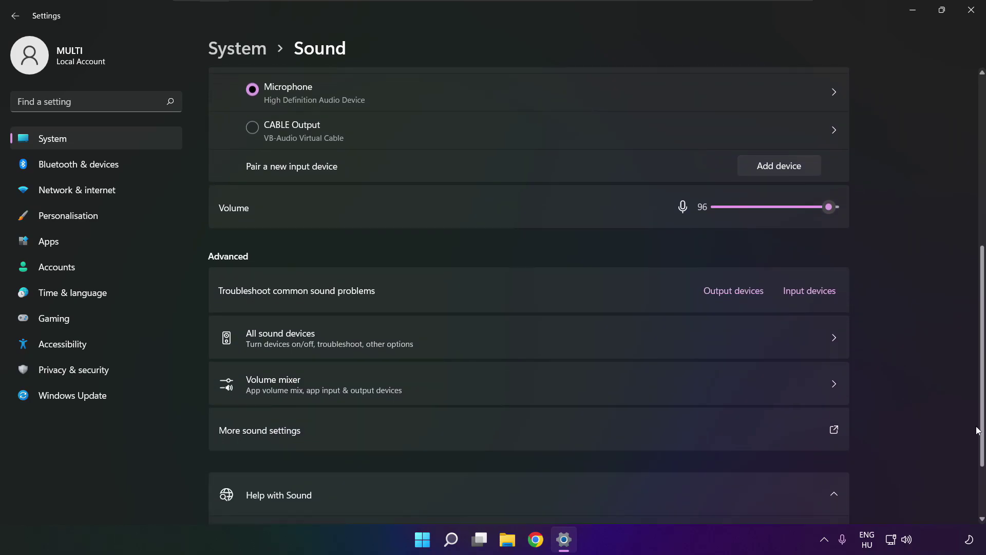
Step: Disable CABLE Input on the classic Sound Playback tab, leaving Speakers selected as default
{"action": "left_click", "coordinate": [406, 434]}
{"action": "left_click", "coordinate": [422, 234]}
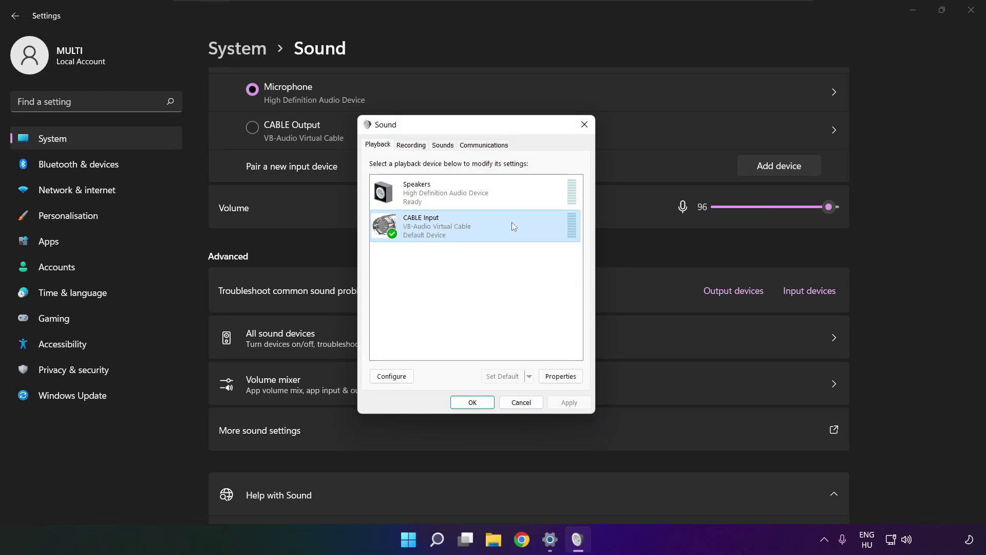
{"action": "right_click", "coordinate": [523, 229]}
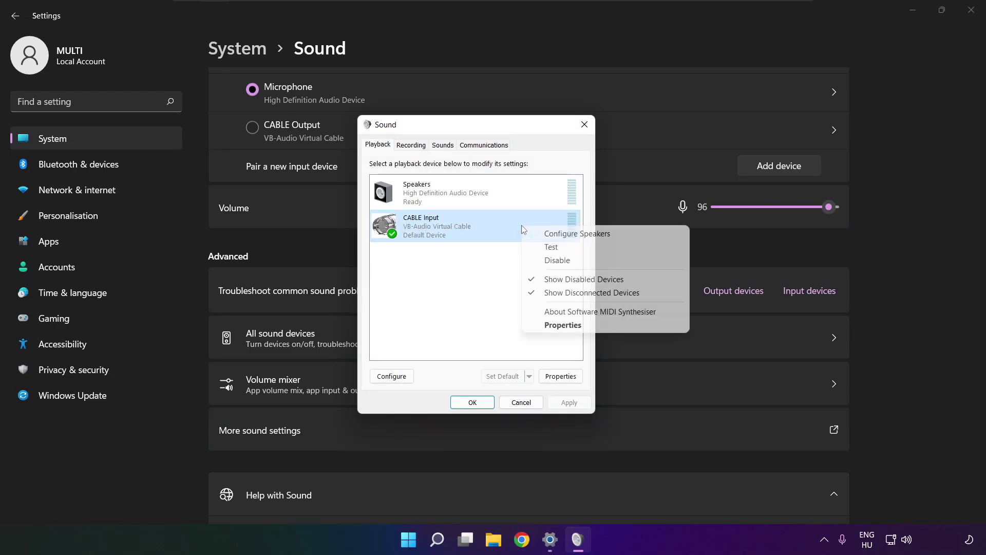
{"action": "left_click", "coordinate": [572, 261]}
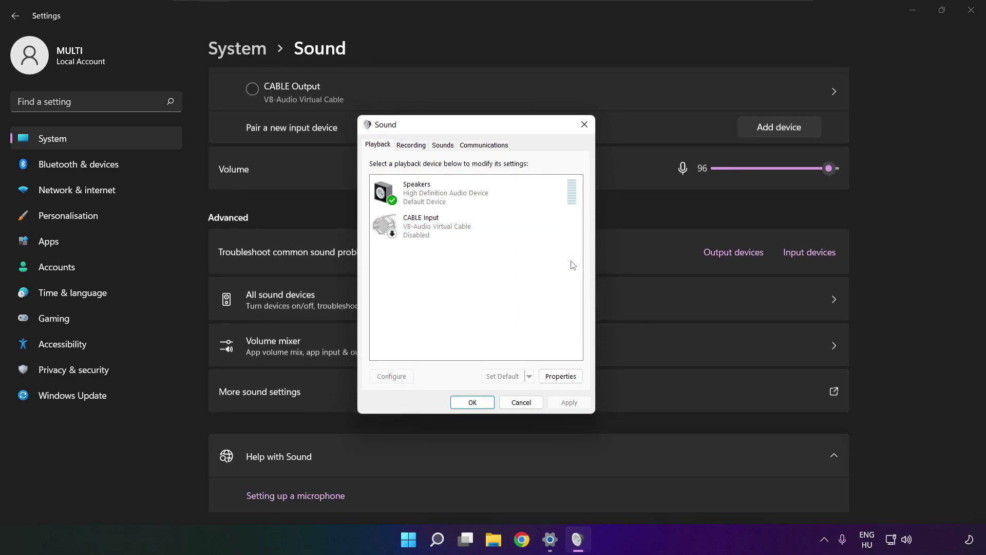
{"action": "left_click", "coordinate": [453, 201]}
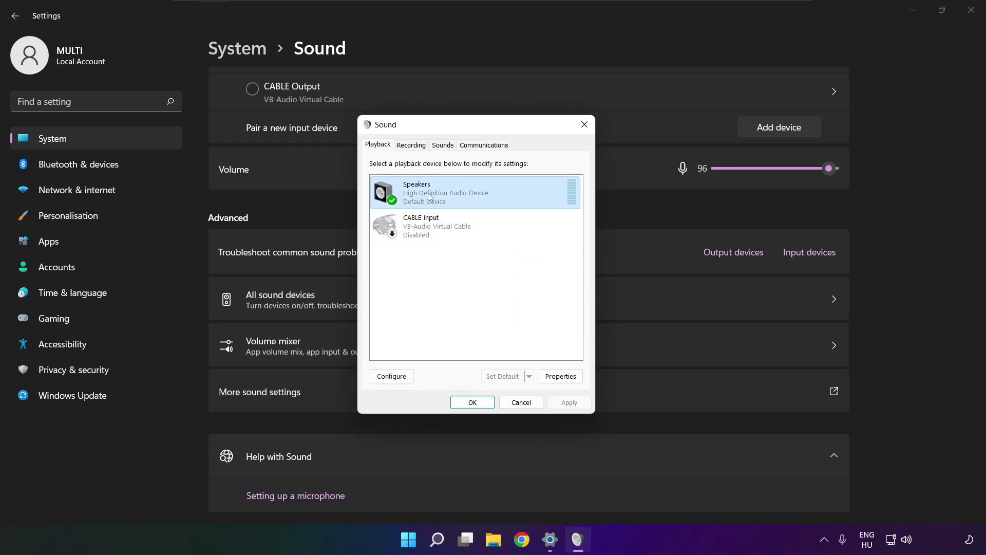
{"action": "right_click", "coordinate": [478, 197]}
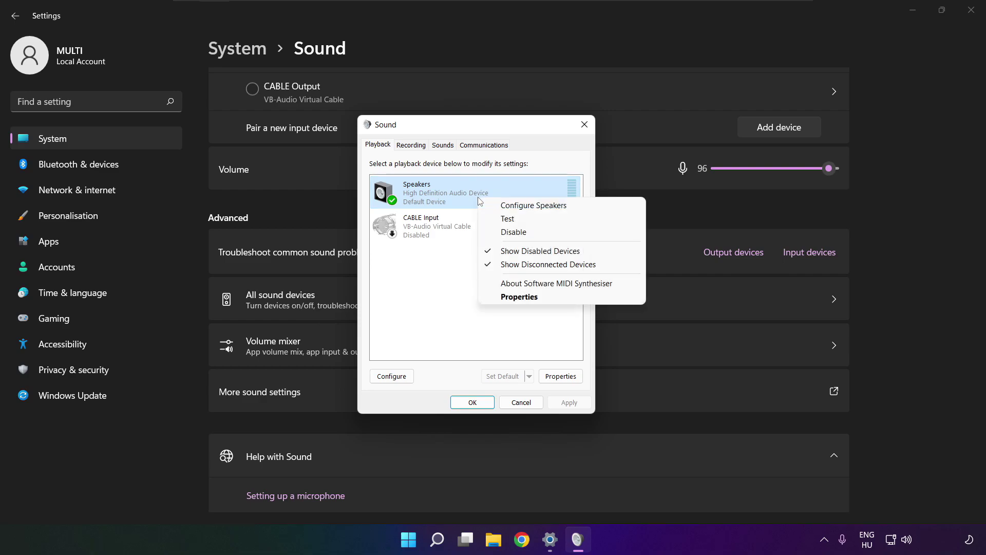
Step: Set the speakers up as 7.1 Surround with centre, subwoofer, side and rear speakers included
{"action": "left_click", "coordinate": [545, 205]}
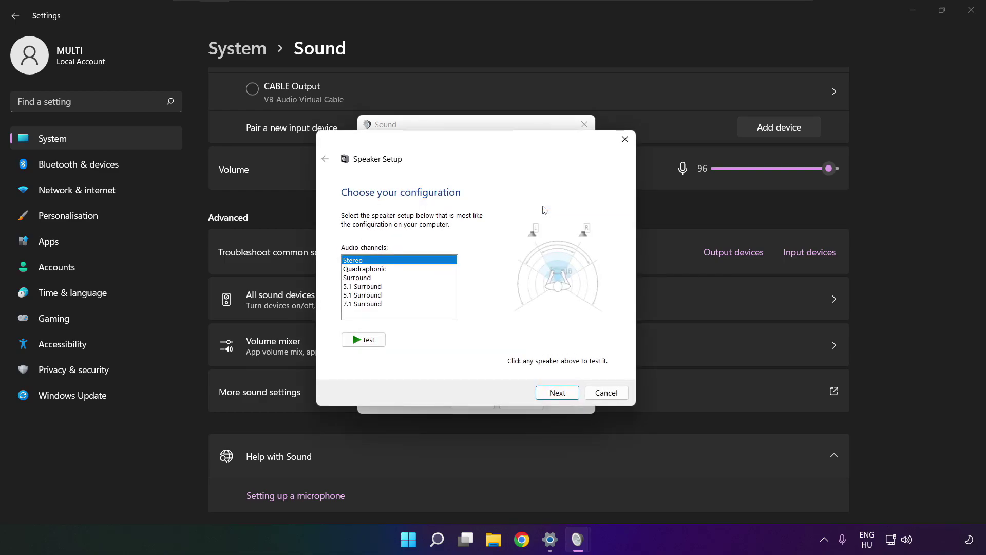
{"action": "left_click", "coordinate": [366, 303]}
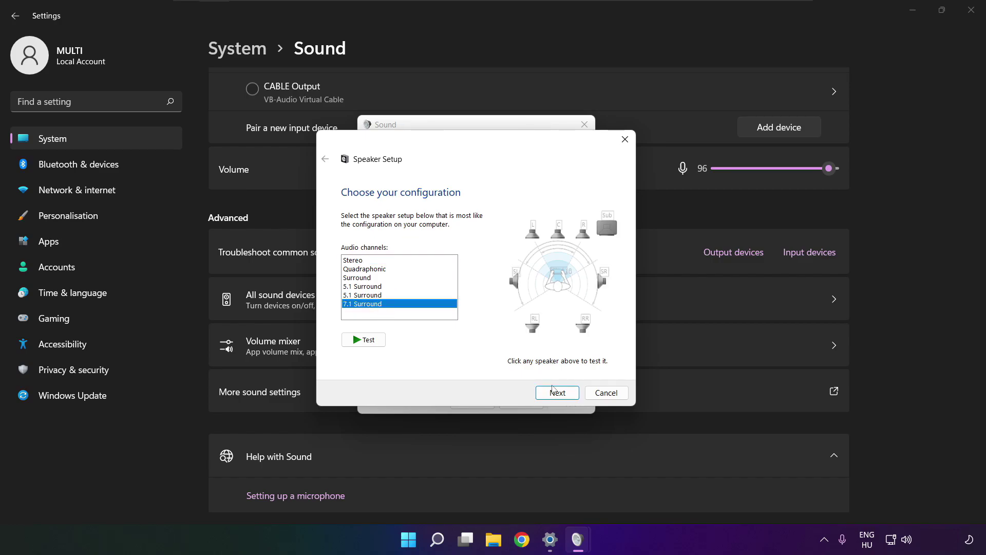
{"action": "left_click", "coordinate": [557, 394]}
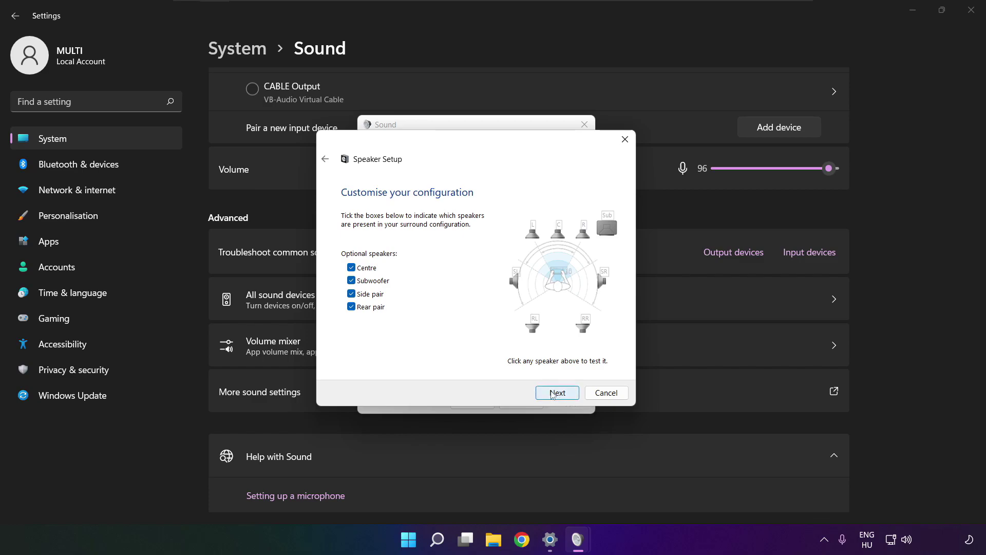
{"action": "left_click", "coordinate": [554, 394]}
{"action": "left_click", "coordinate": [555, 394]}
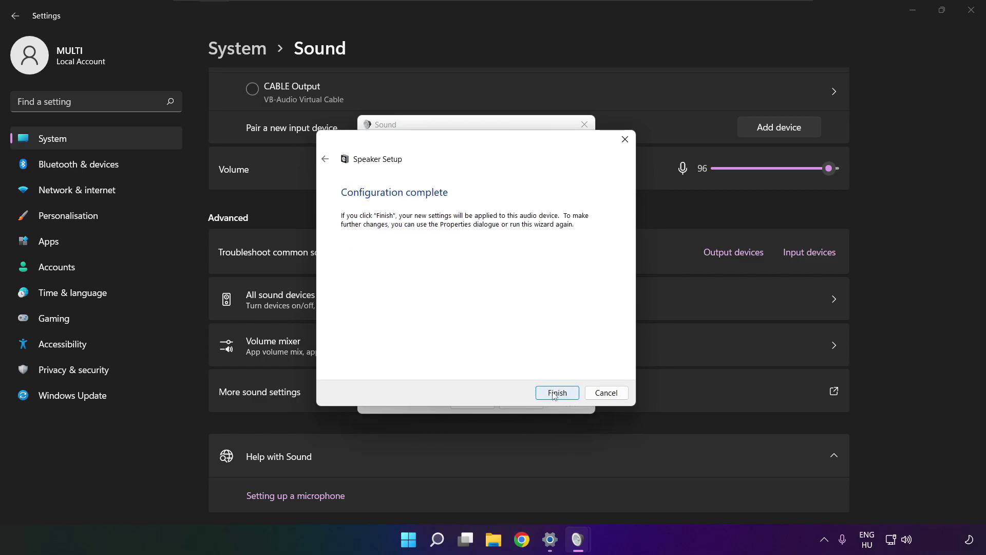
{"action": "left_click", "coordinate": [555, 394]}
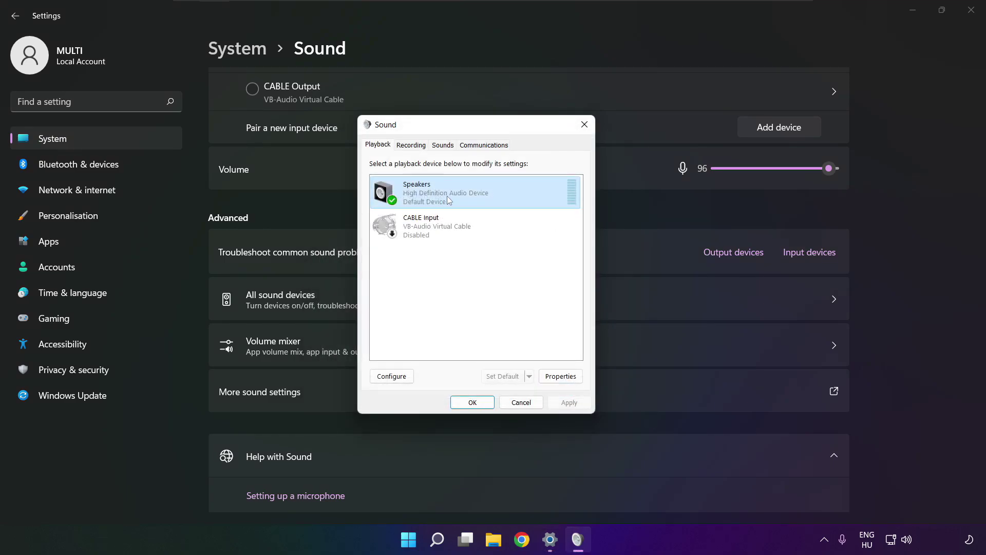
Step: In Speakers Properties, tick Disable all enhancements on the Enhancements tab and apply it
{"action": "left_click", "coordinate": [561, 376]}
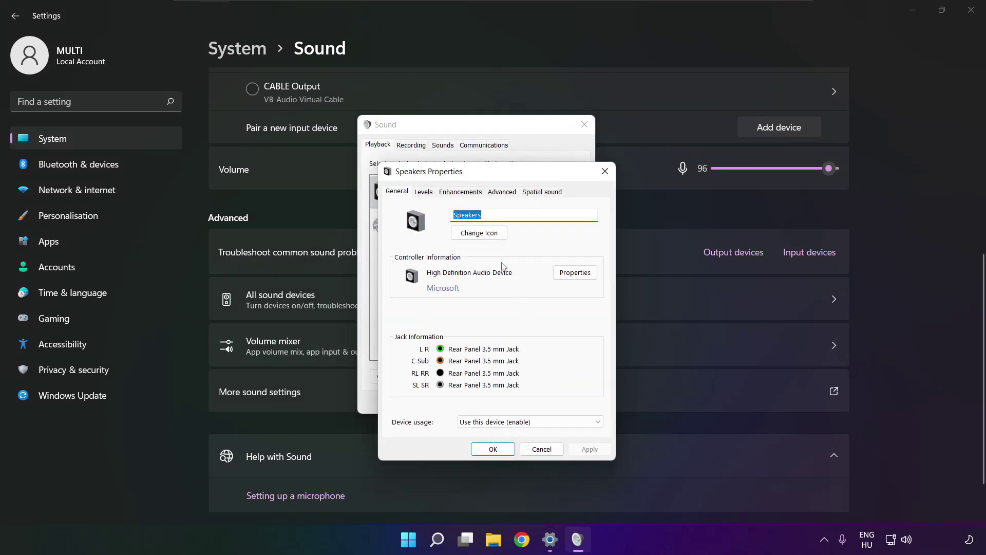
{"action": "left_click_drag", "start_coordinate": [465, 175], "coordinate": [446, 143]}
{"action": "left_click", "coordinate": [403, 160]}
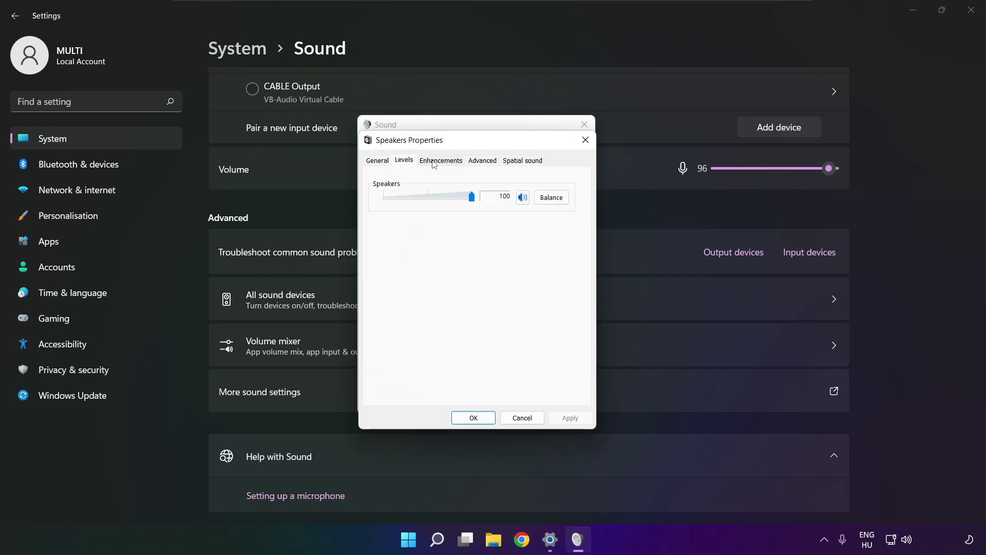
{"action": "left_click", "coordinate": [433, 162]}
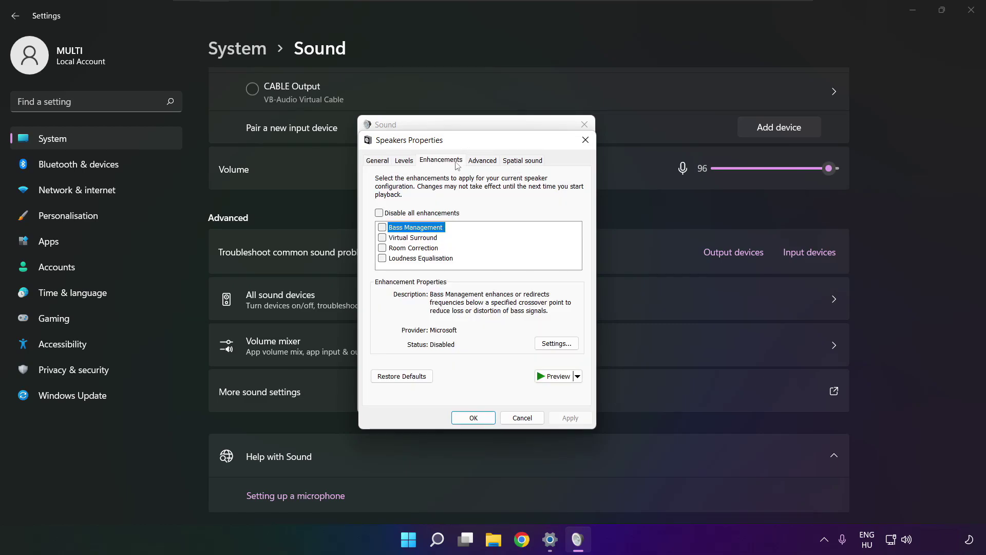
{"action": "left_click", "coordinate": [380, 215]}
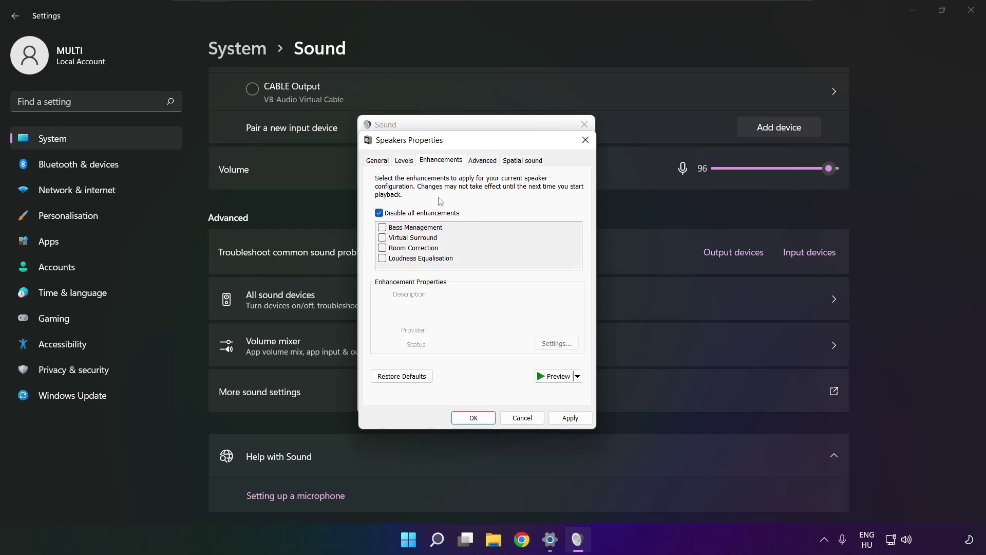
{"action": "left_click", "coordinate": [577, 420]}
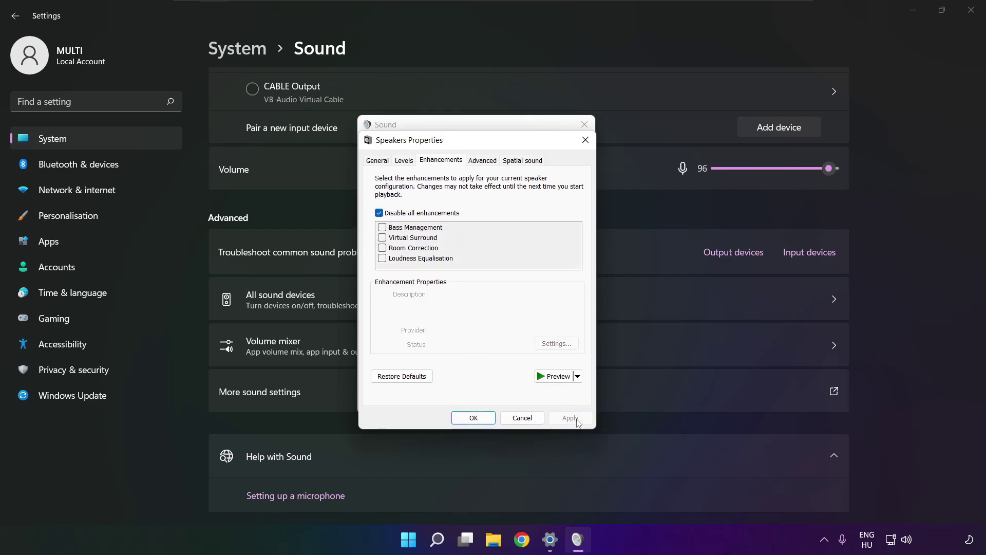
Step: Leave the Advanced default format at 16 bit, 48000 Hz (DVD Quality) and close Speakers Properties
{"action": "left_click", "coordinate": [479, 164]}
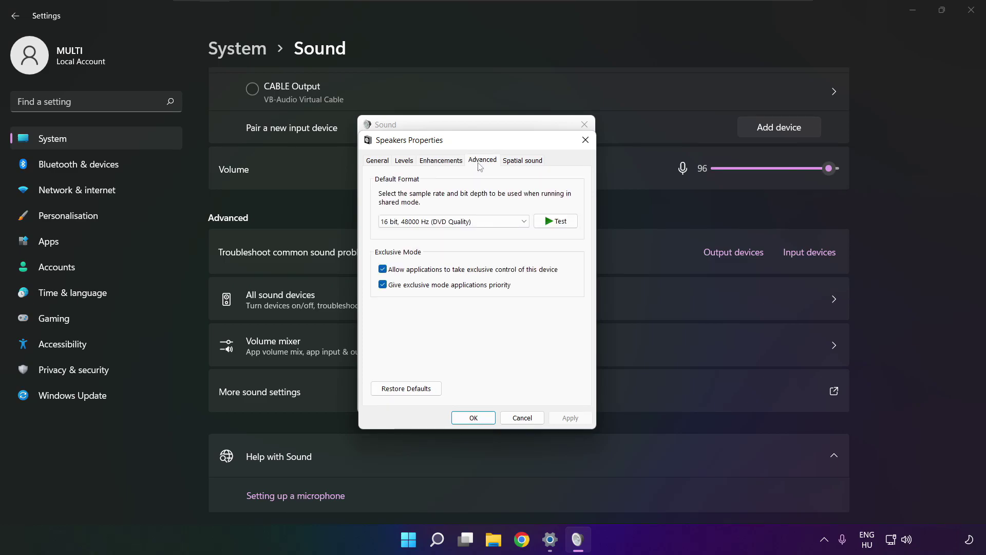
{"action": "left_click", "coordinate": [523, 222]}
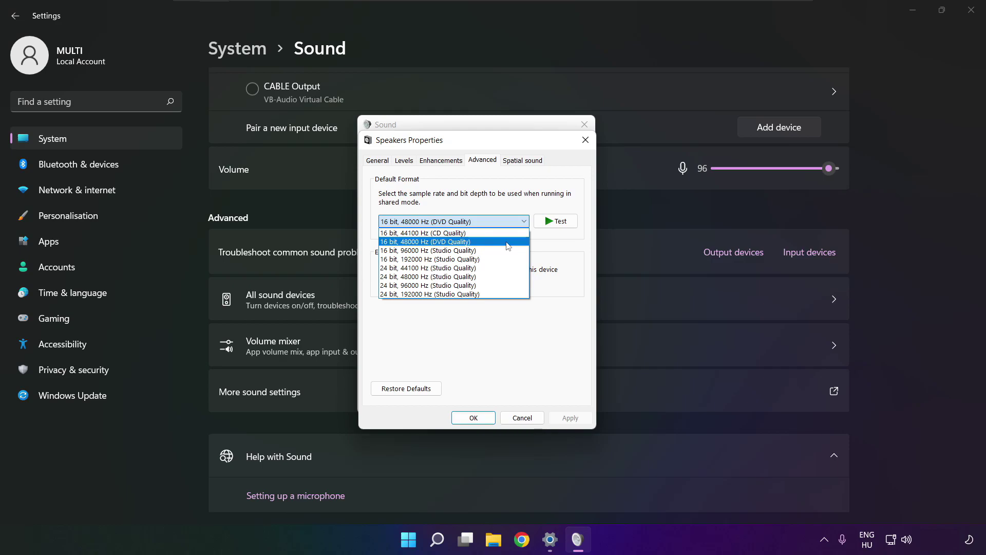
{"action": "left_click", "coordinate": [508, 241]}
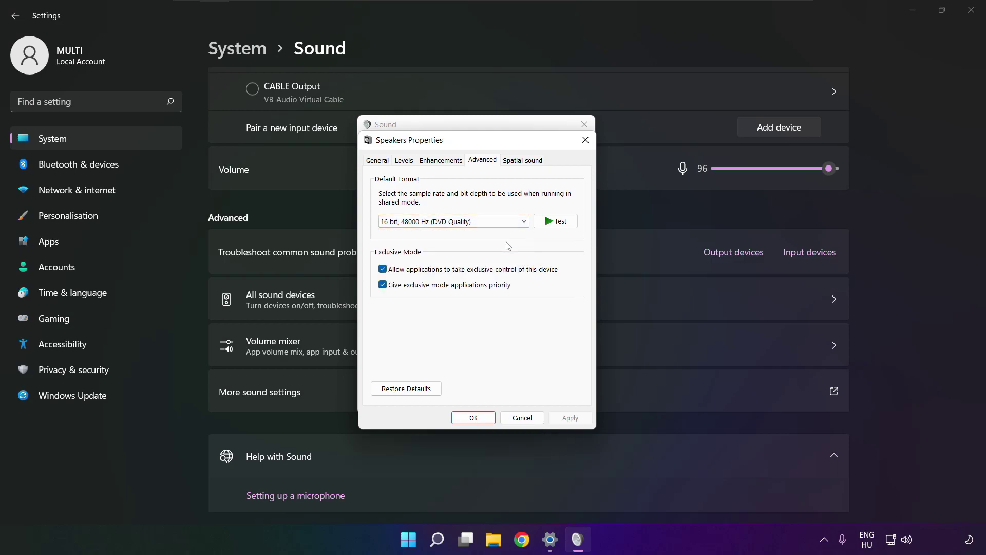
{"action": "left_click", "coordinate": [473, 417]}
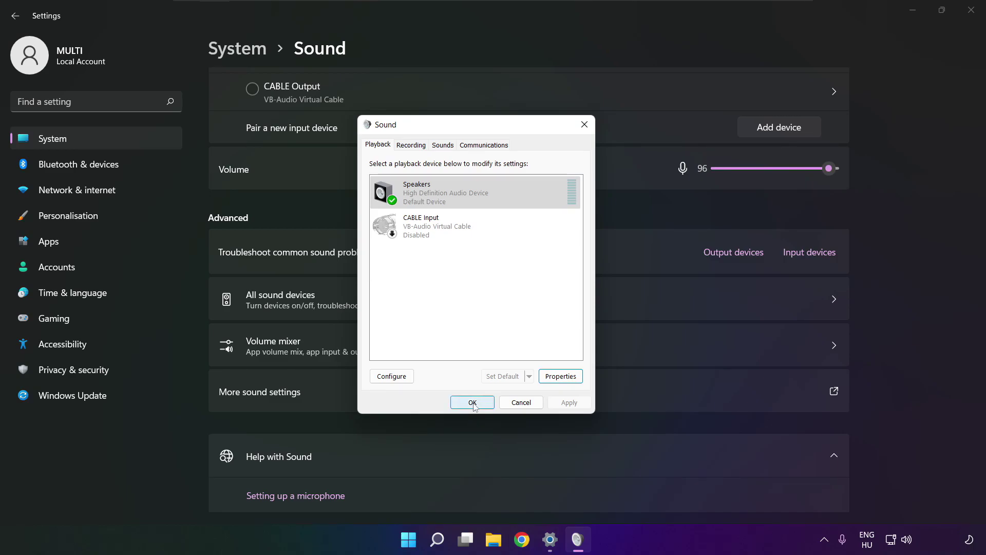
Step: Confirm the Sound dialog with OK, close Settings, and bring up the Start menu
{"action": "left_click", "coordinate": [472, 402]}
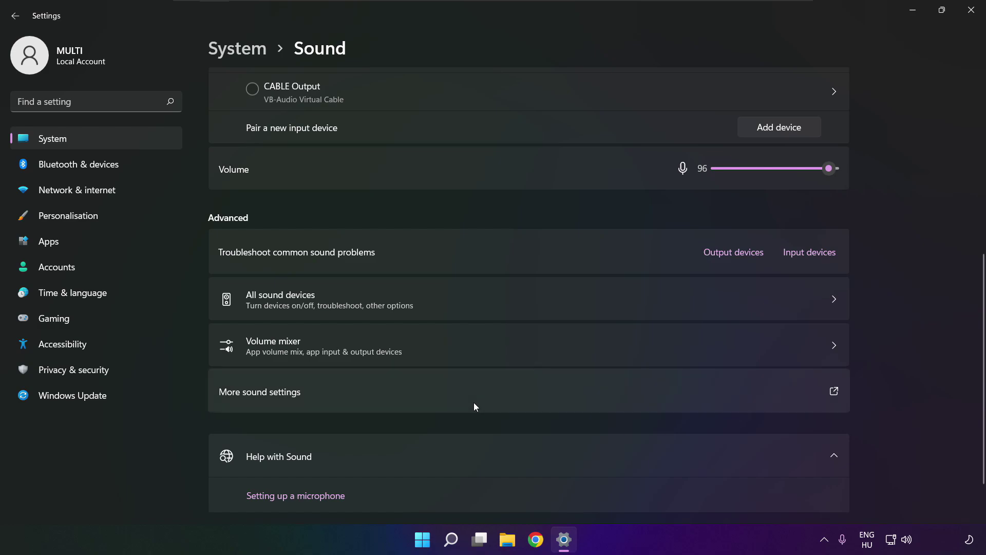
{"action": "left_click", "coordinate": [982, 16]}
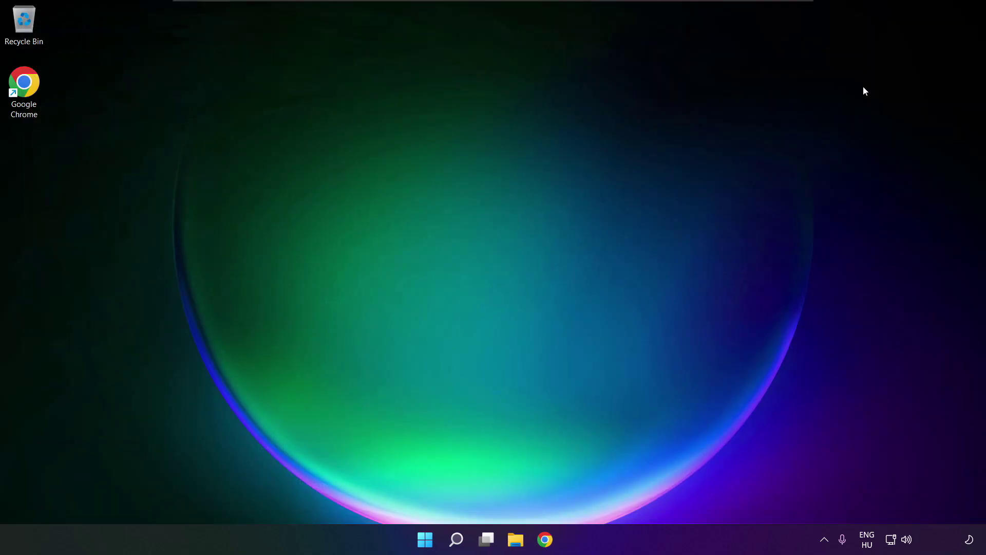
{"action": "left_click", "coordinate": [435, 539]}
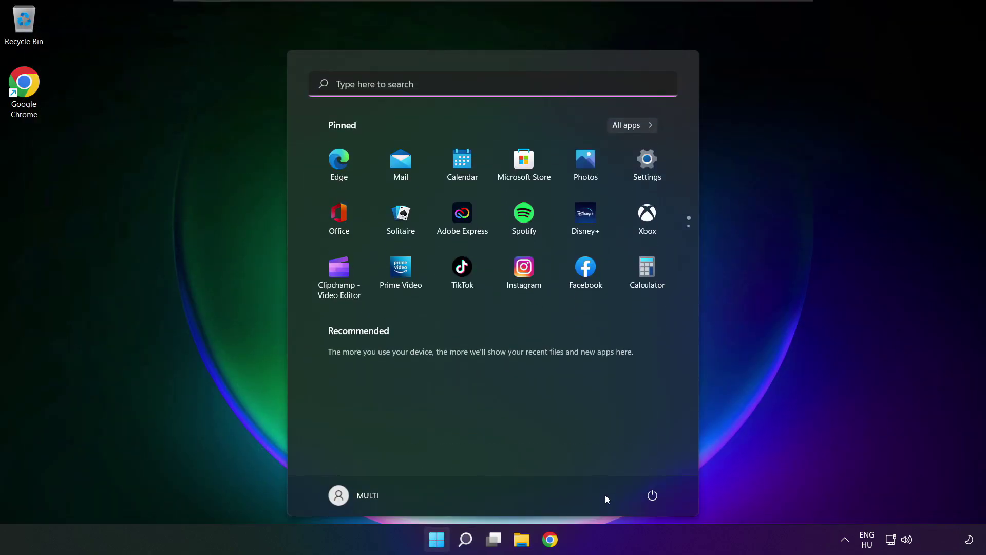
Step: Search for 'device manager' and open the Device Manager best-match result
{"action": "left_click", "coordinate": [652, 495]}
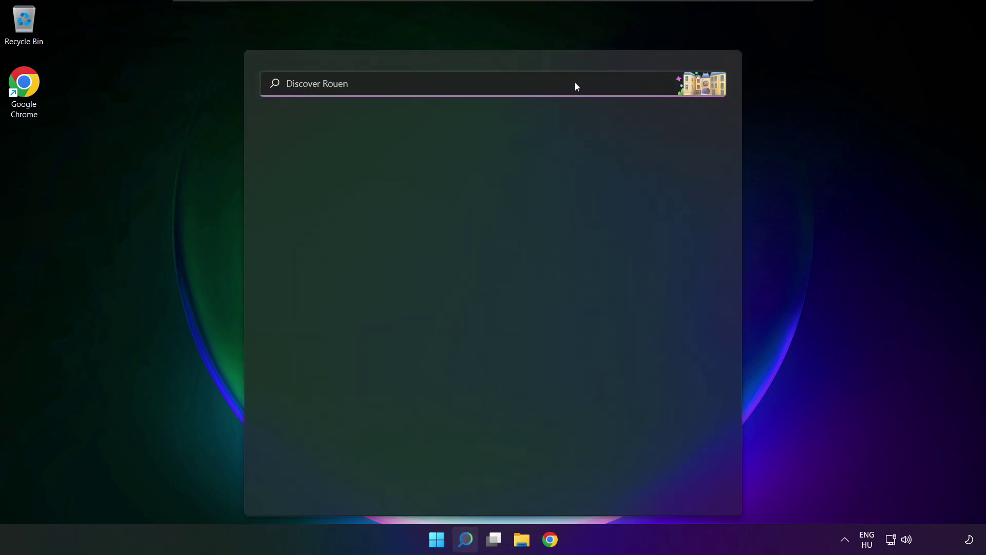
{"action": "type", "text": "devi"}
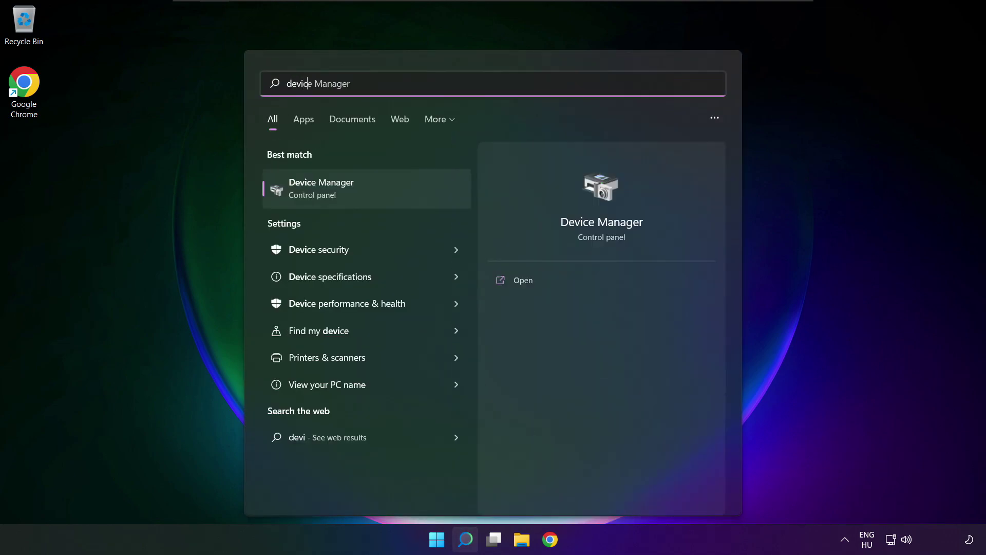
{"action": "type", "text": "ce manager"}
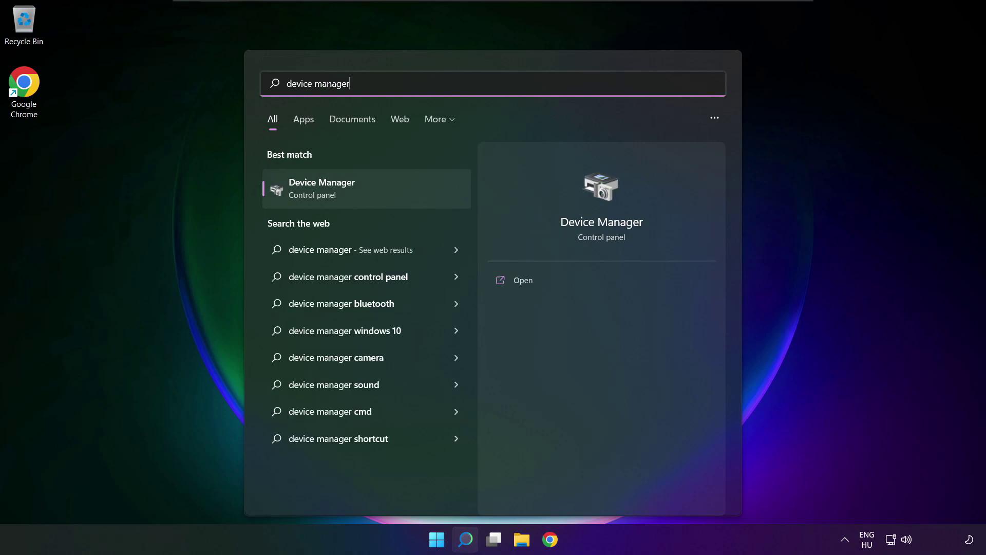
{"action": "left_click", "coordinate": [381, 189]}
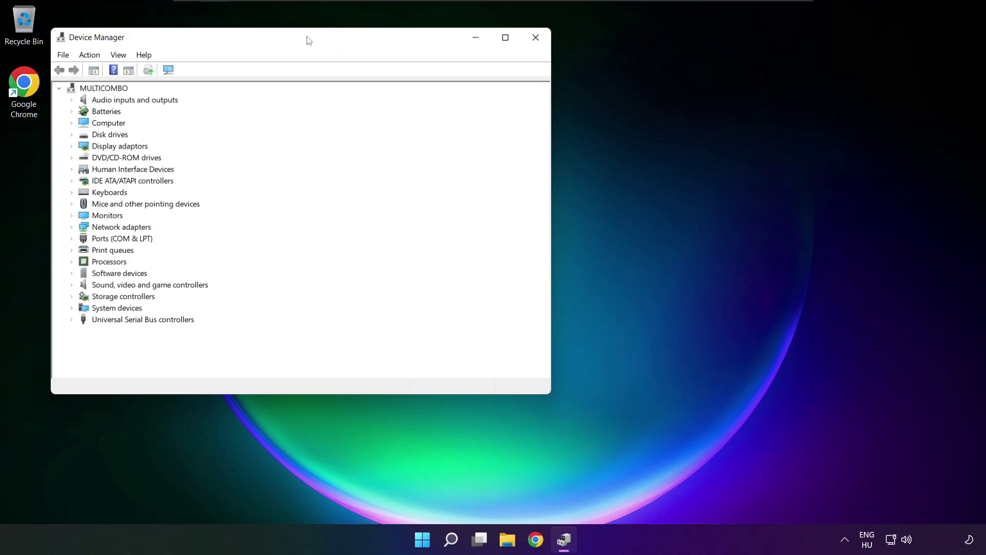
Step: Start Update driver for the High Definition Audio Device under Sound, video and game controllers
{"action": "left_click_drag", "start_coordinate": [309, 39], "coordinate": [517, 92]}
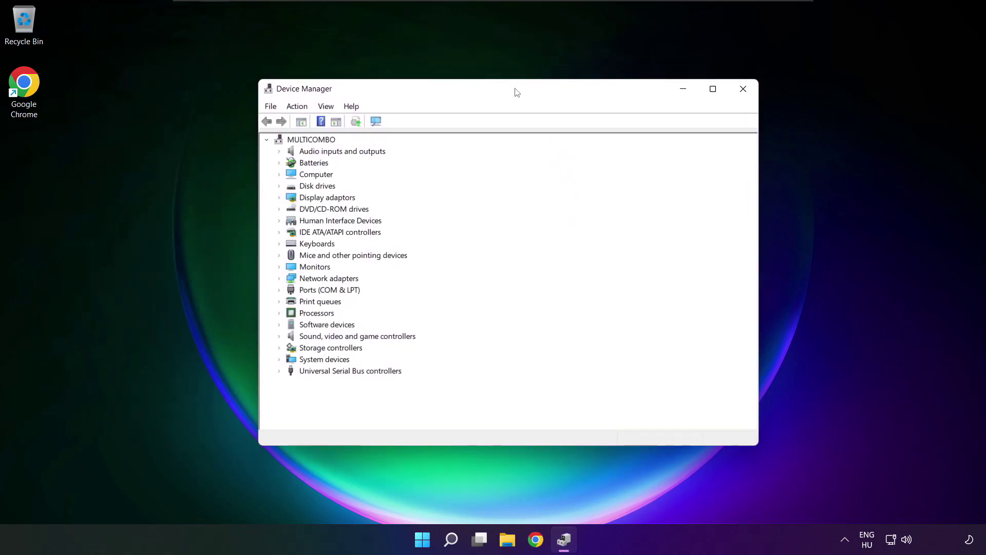
{"action": "left_click", "coordinate": [303, 339]}
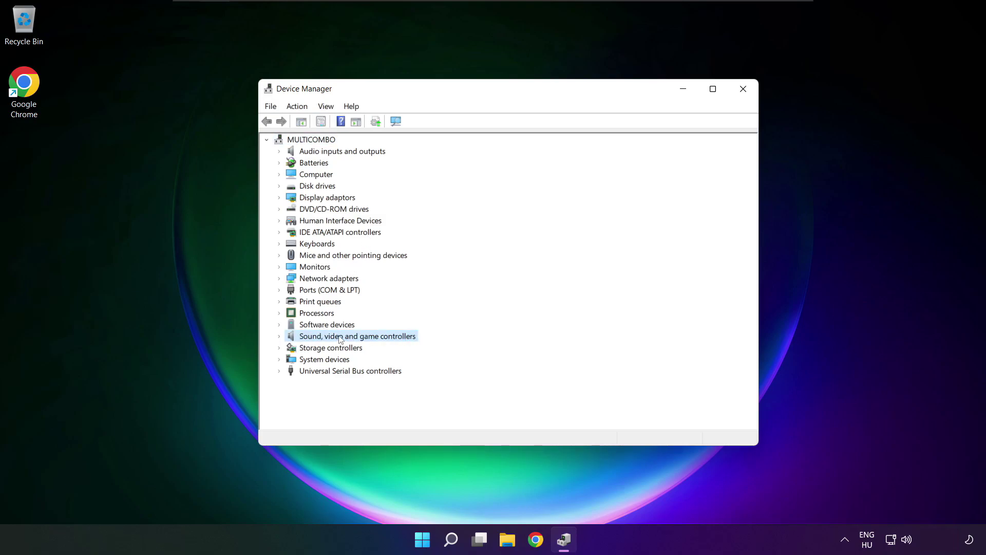
{"action": "left_click", "coordinate": [280, 337]}
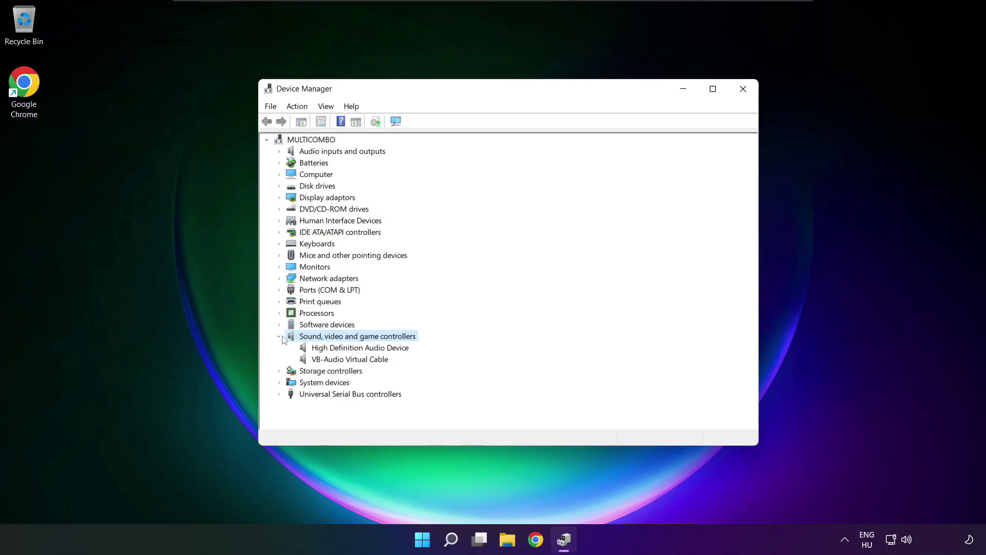
{"action": "left_click", "coordinate": [311, 348]}
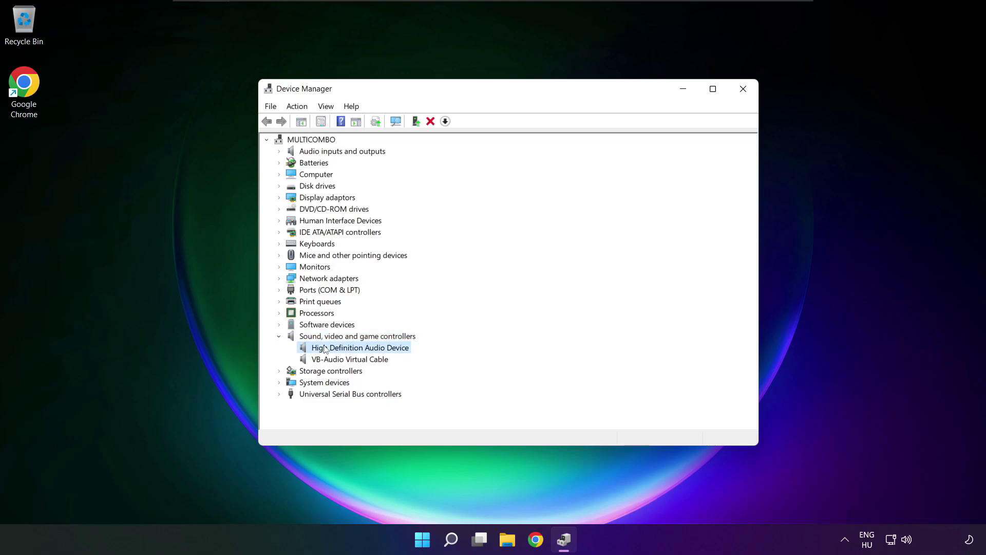
{"action": "right_click", "coordinate": [352, 351]}
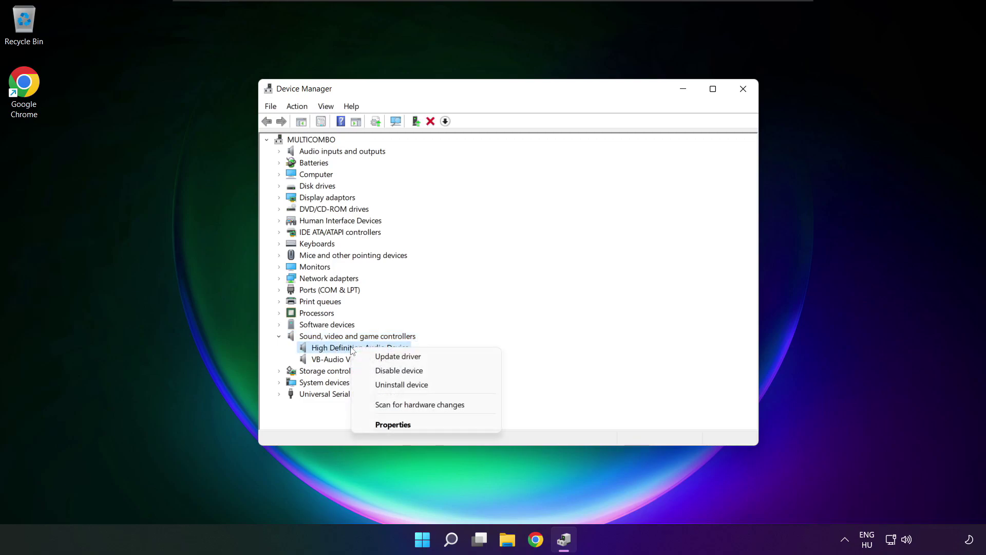
{"action": "left_click", "coordinate": [446, 359]}
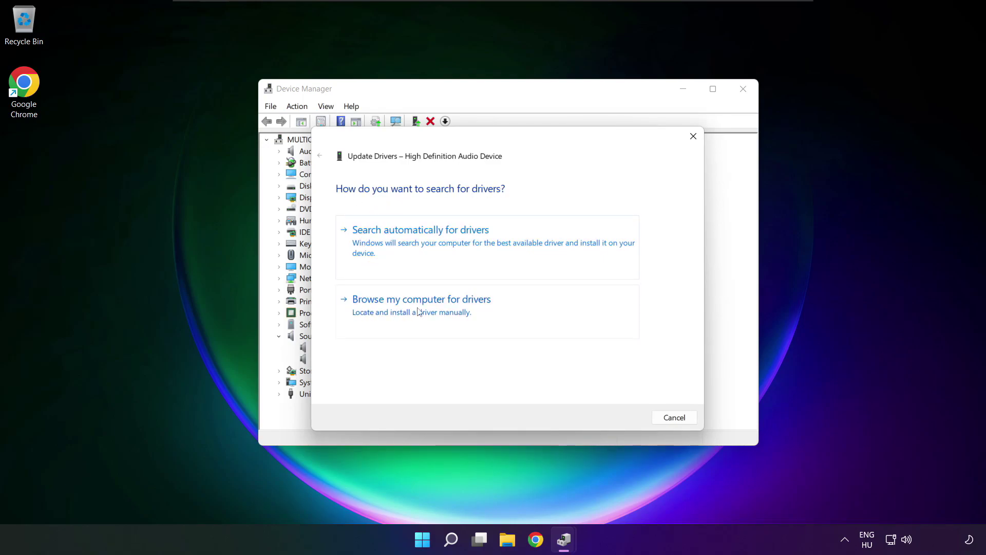
Step: Manually install High Definition Audio Device from the computer's driver list, accepting the warning
{"action": "left_click", "coordinate": [445, 312]}
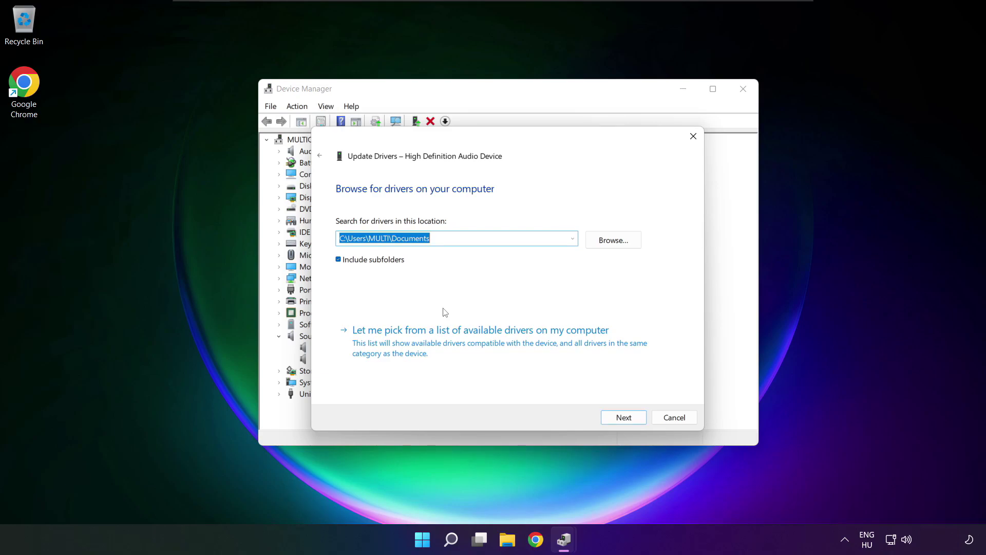
{"action": "left_click", "coordinate": [485, 349]}
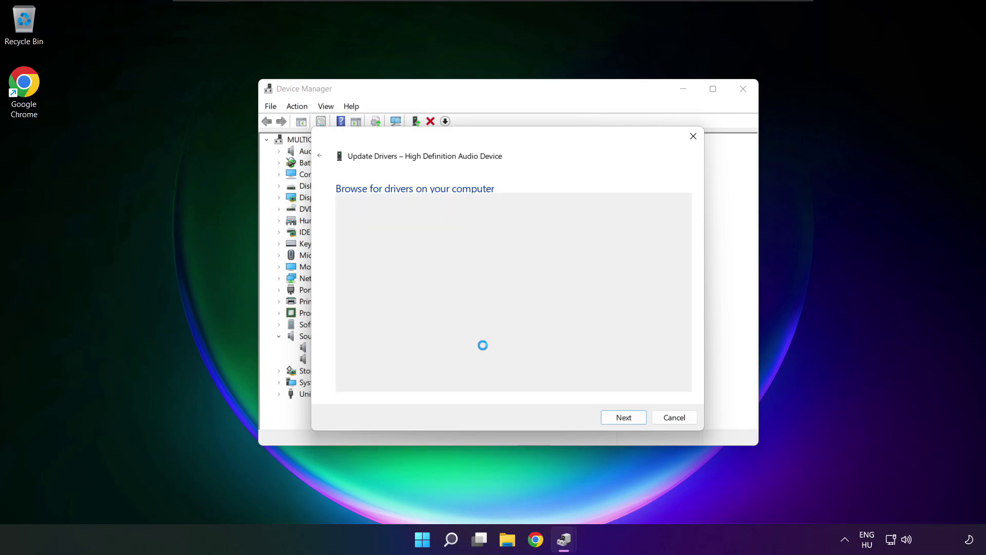
{"action": "left_click", "coordinate": [382, 305]}
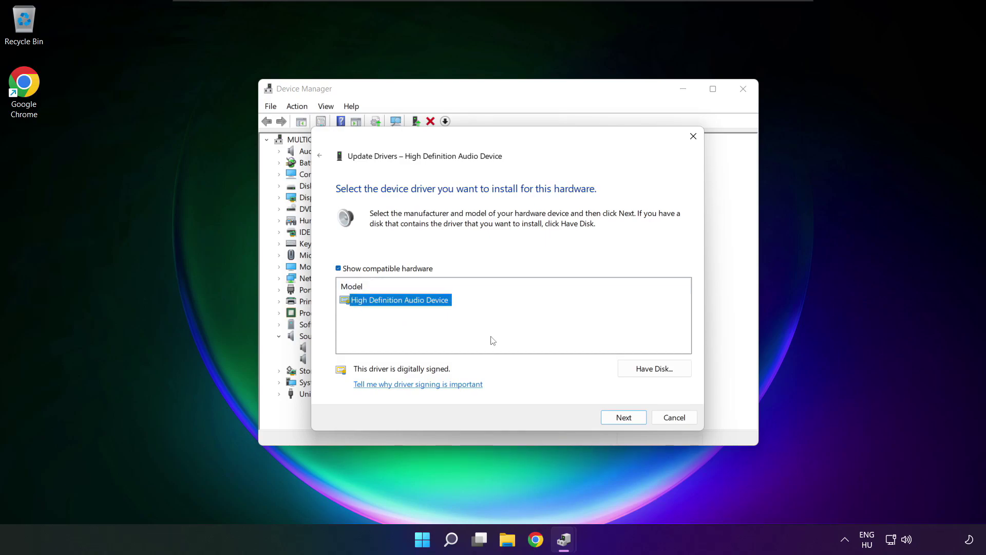
{"action": "left_click", "coordinate": [627, 420]}
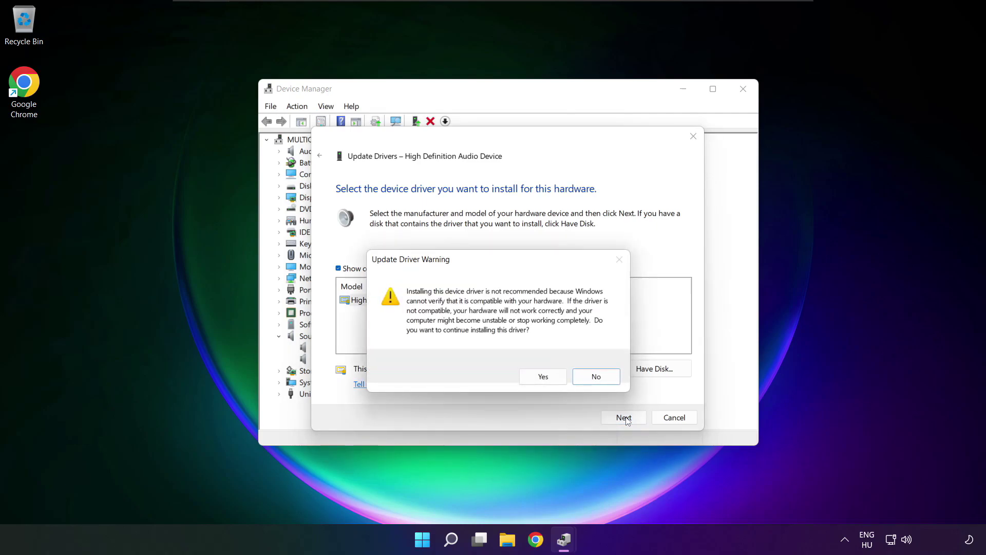
{"action": "left_click", "coordinate": [543, 376]}
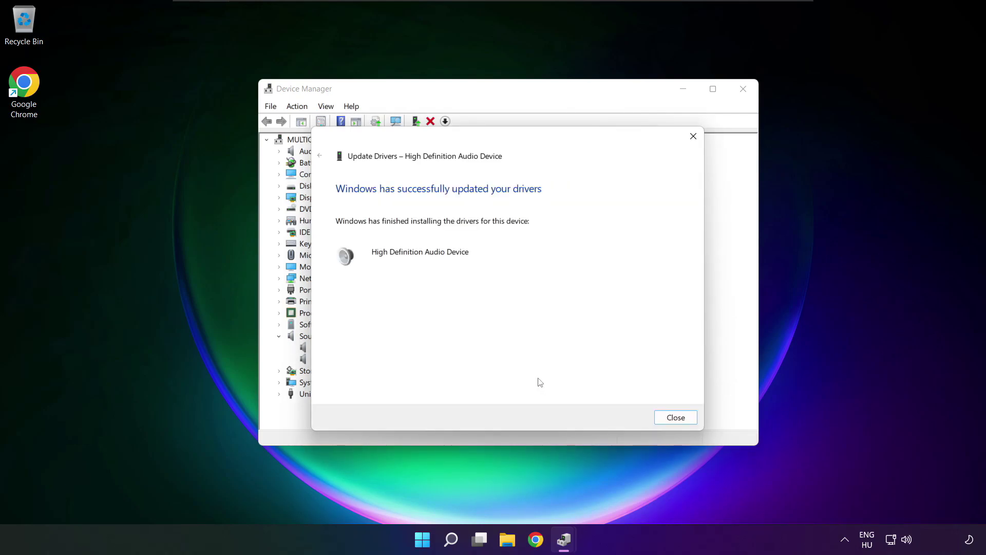
{"action": "left_click", "coordinate": [680, 422]}
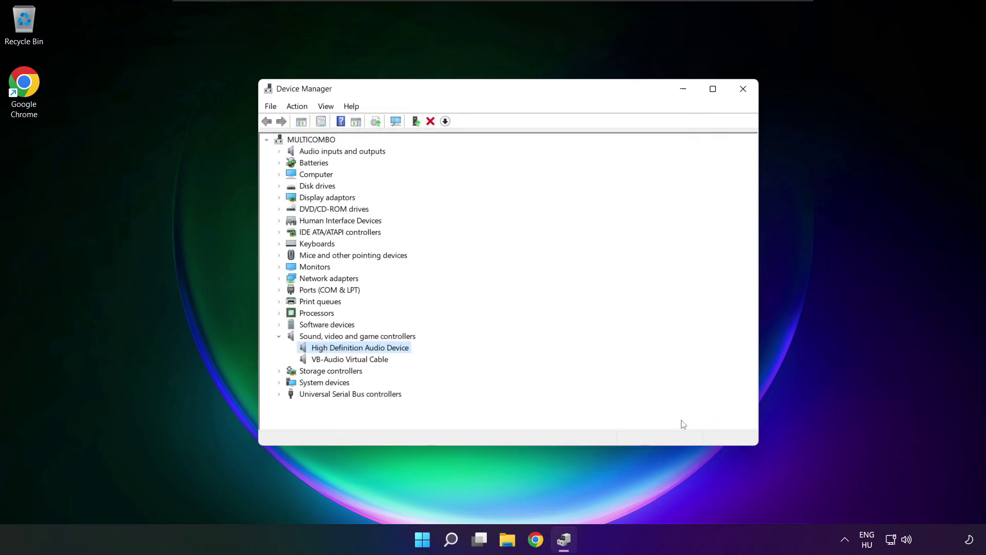
Step: Close Device Manager and bring up the Start menu's power options
{"action": "left_click", "coordinate": [745, 91]}
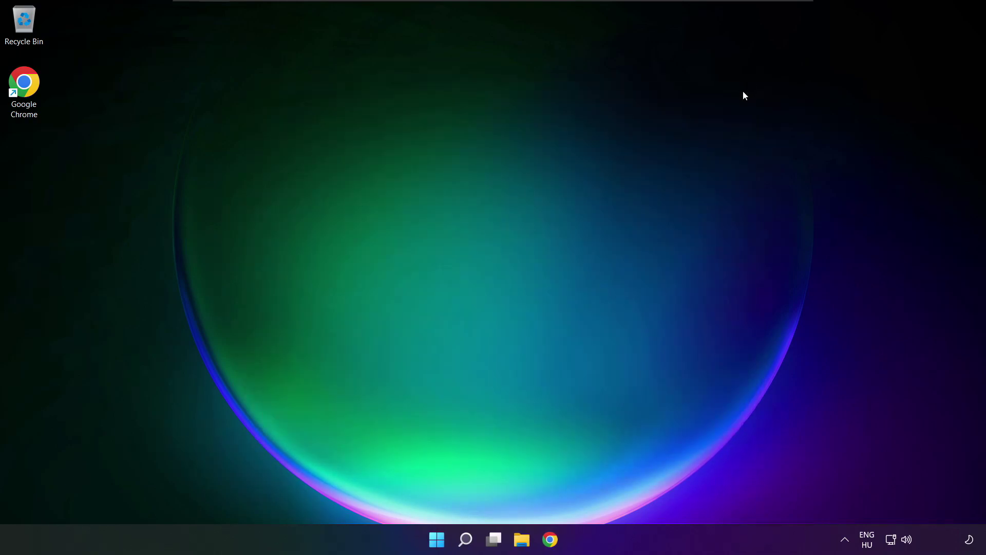
{"action": "left_click", "coordinate": [434, 540]}
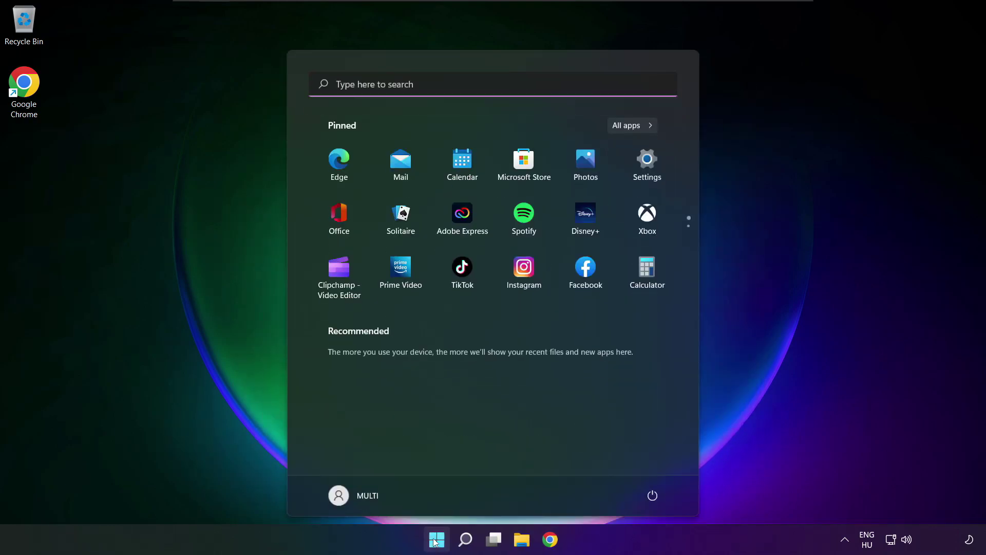
{"action": "left_click", "coordinate": [652, 494]}
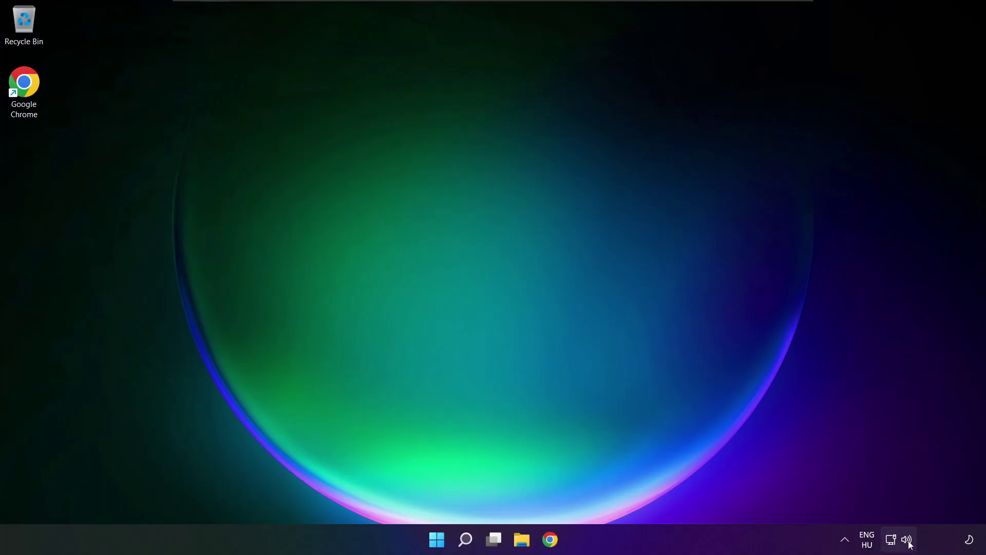
Step: Go to the System > Sound settings page from the taskbar speaker icon's menu
{"action": "right_click", "coordinate": [906, 541]}
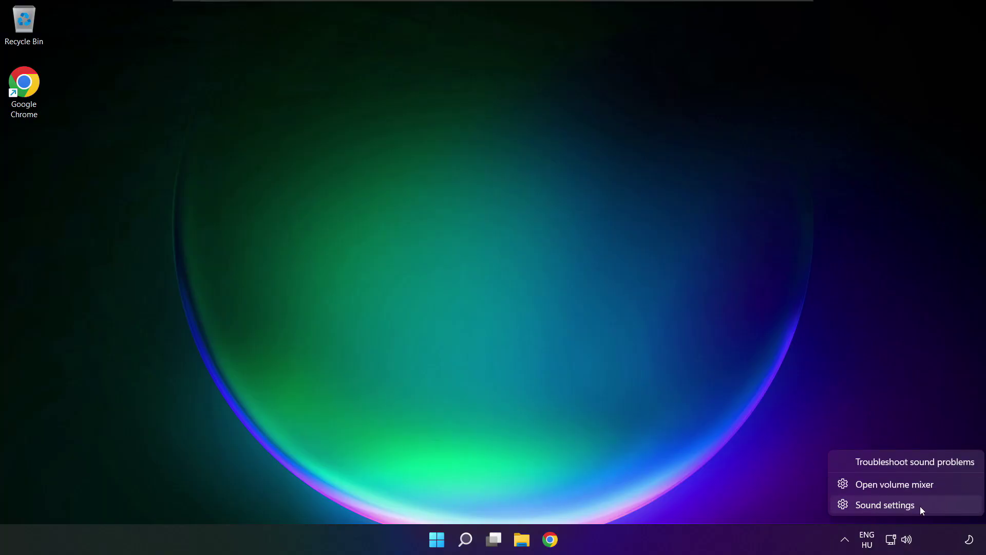
{"action": "left_click", "coordinate": [885, 505]}
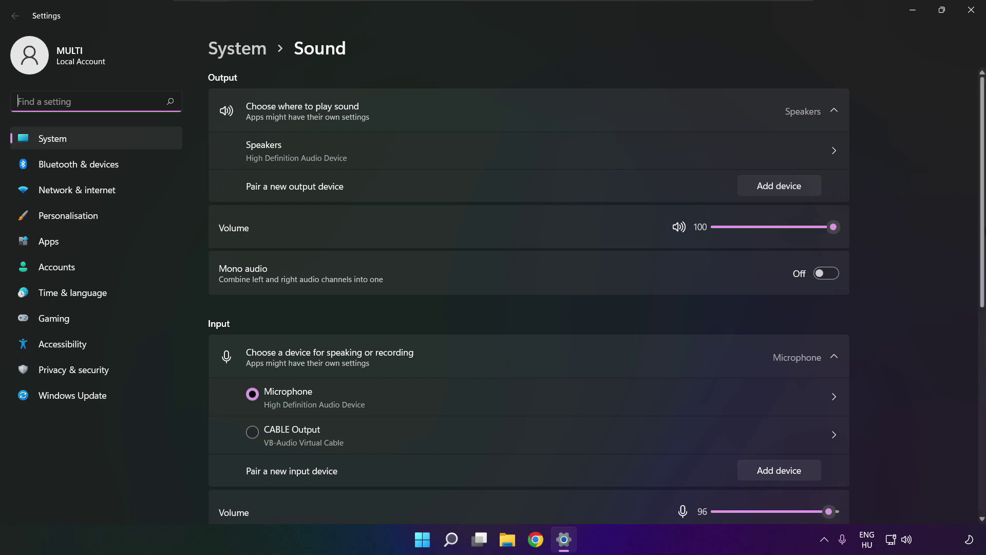
Step: Run the Output devices troubleshooter from the Advanced section of the Sound page
{"action": "scroll", "coordinate": [529, 298], "scroll_direction": "down", "scroll_amount": 6}
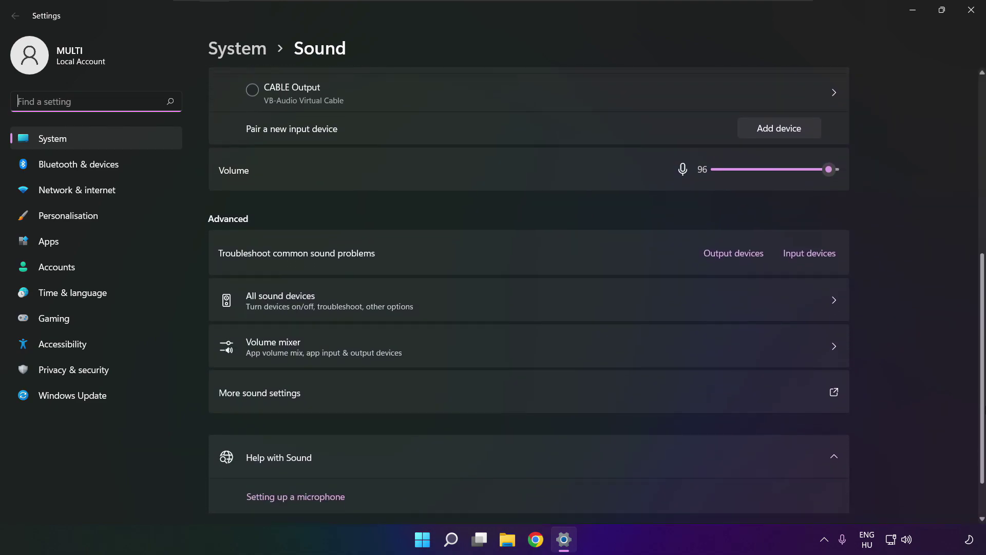
{"action": "scroll", "coordinate": [529, 297], "scroll_direction": "down", "scroll_amount": 1}
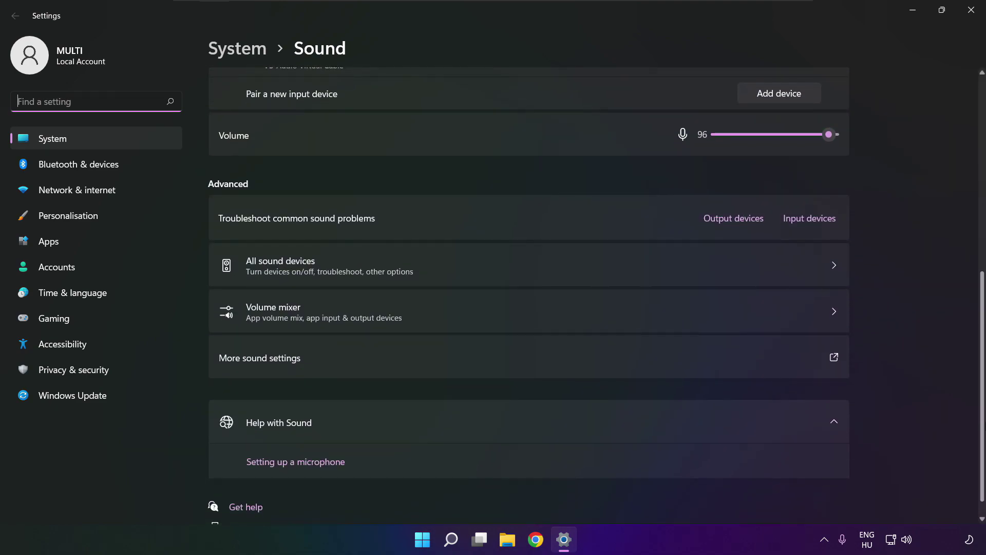
{"action": "scroll", "coordinate": [529, 298], "scroll_direction": "down", "scroll_amount": 1}
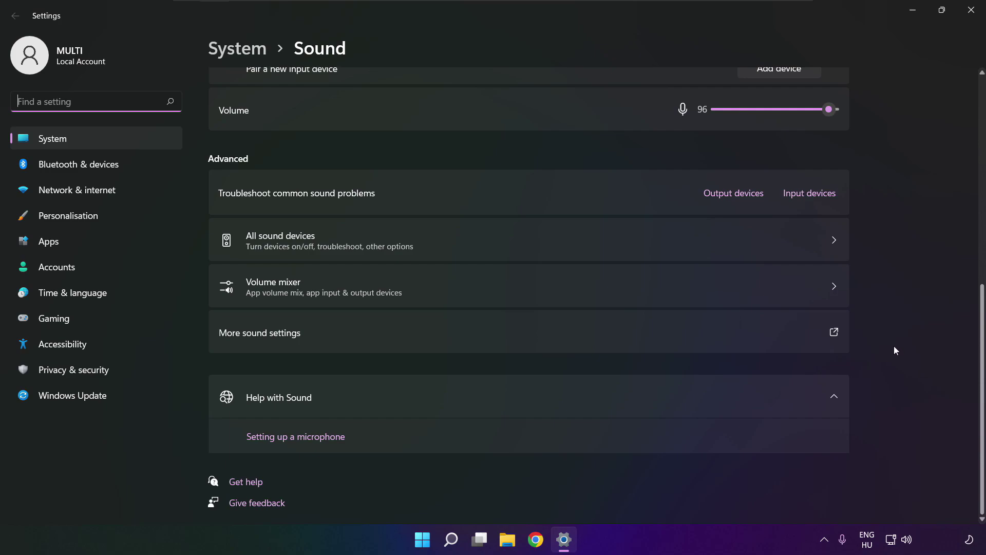
{"action": "left_click", "coordinate": [738, 199]}
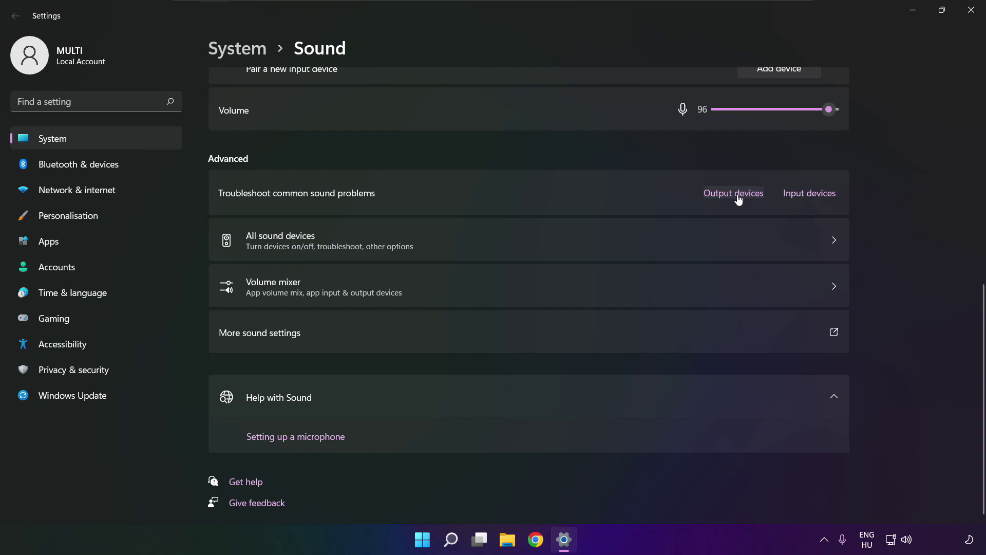